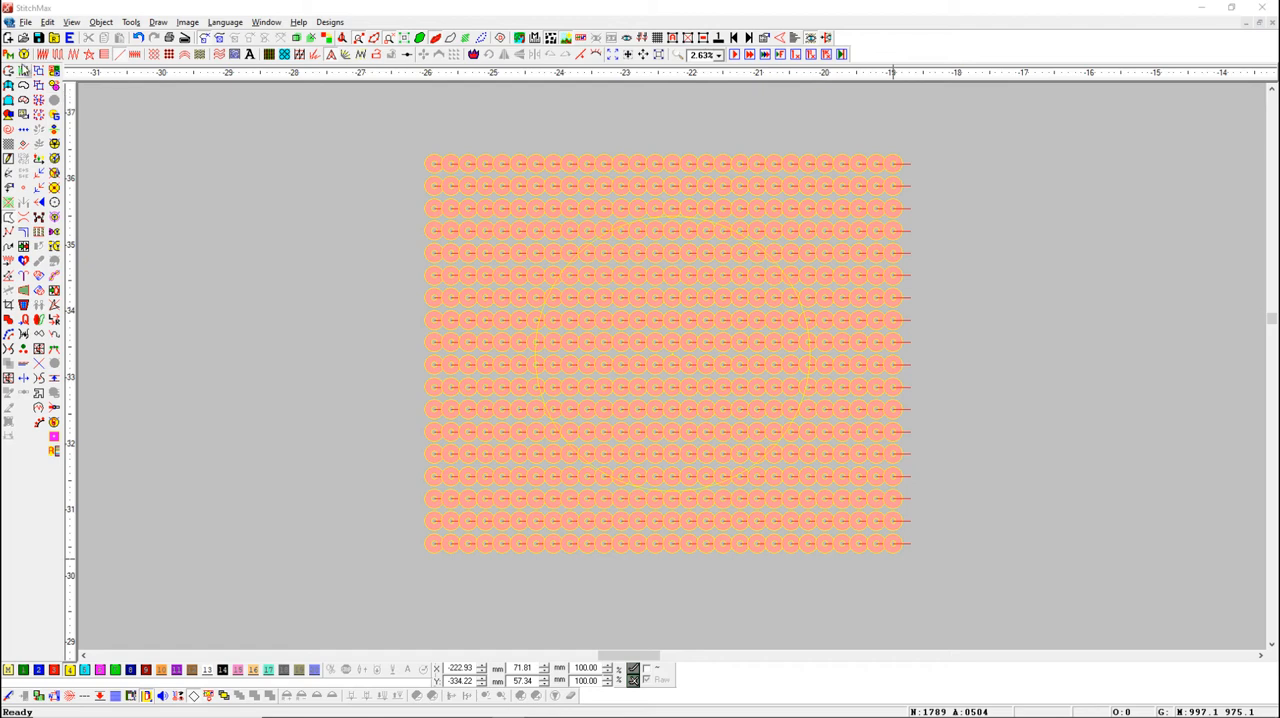
Set the fill stitch's sequin pallet to 1 Size 3.0 Circle and apply it
click(23, 56)
click(491, 250)
scroll(491, 250, up, 7)
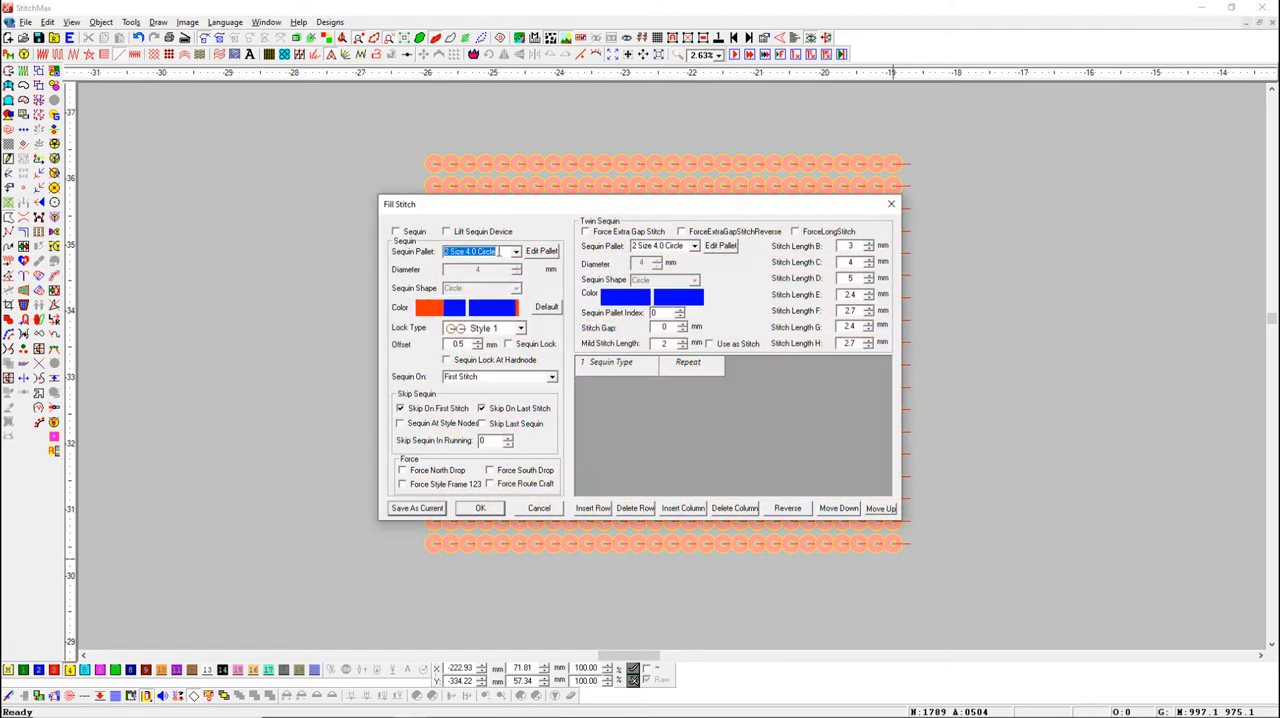
click(516, 253)
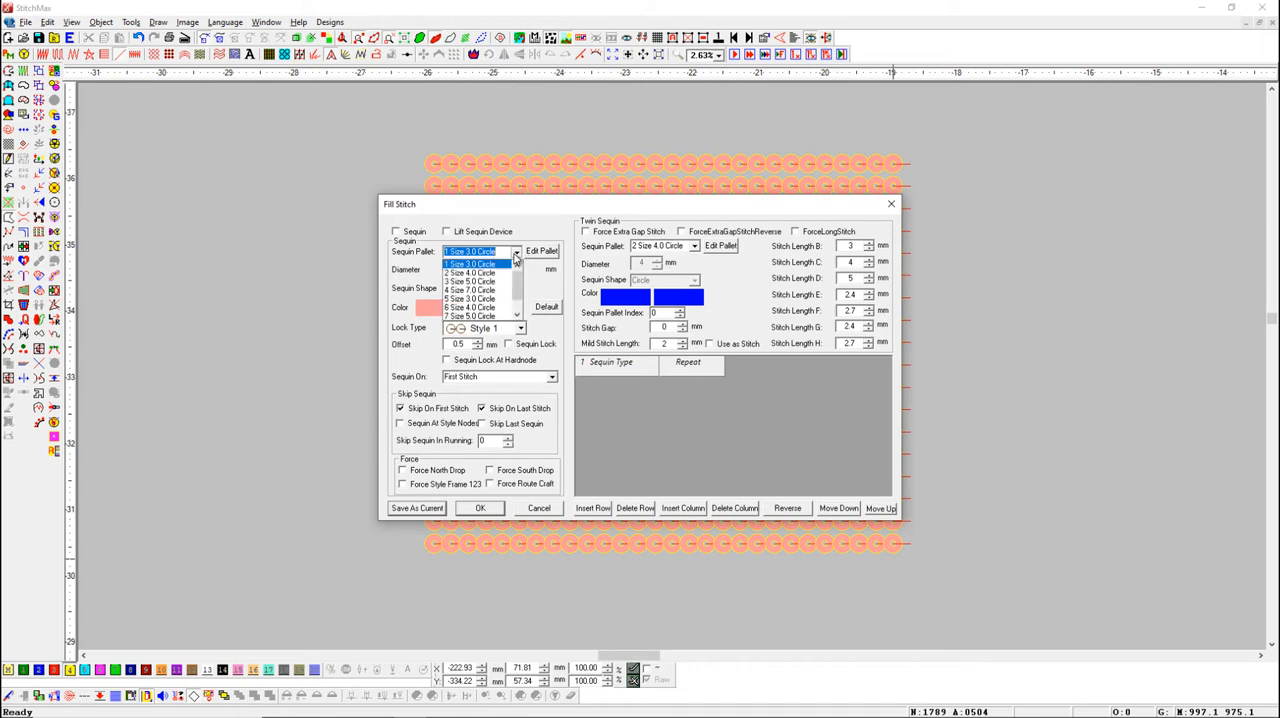
drag(518, 284, 518, 290)
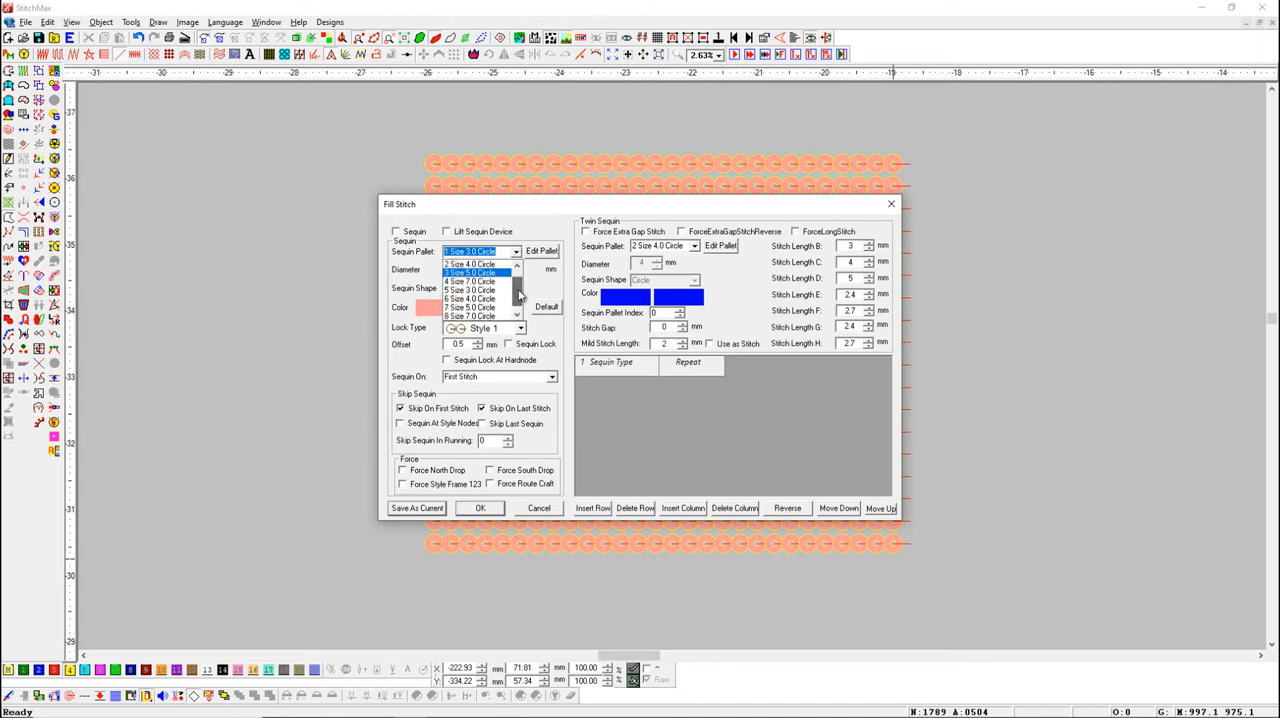
click(515, 253)
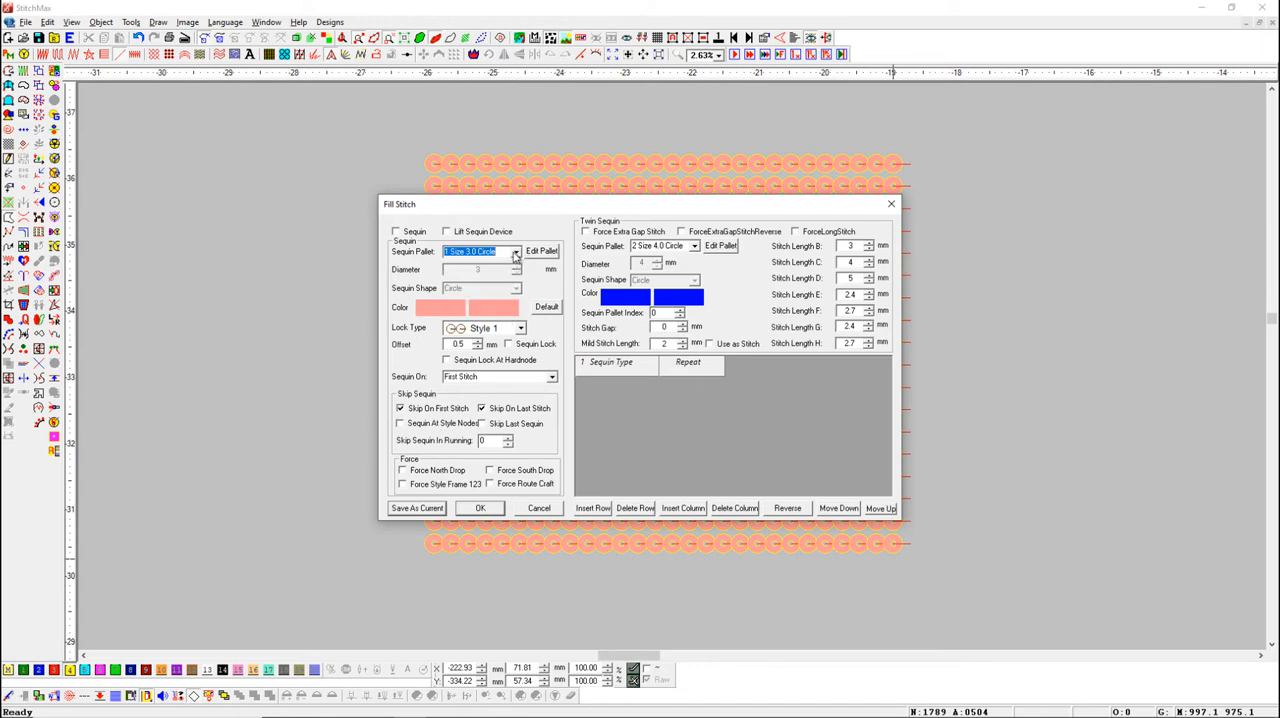
click(481, 509)
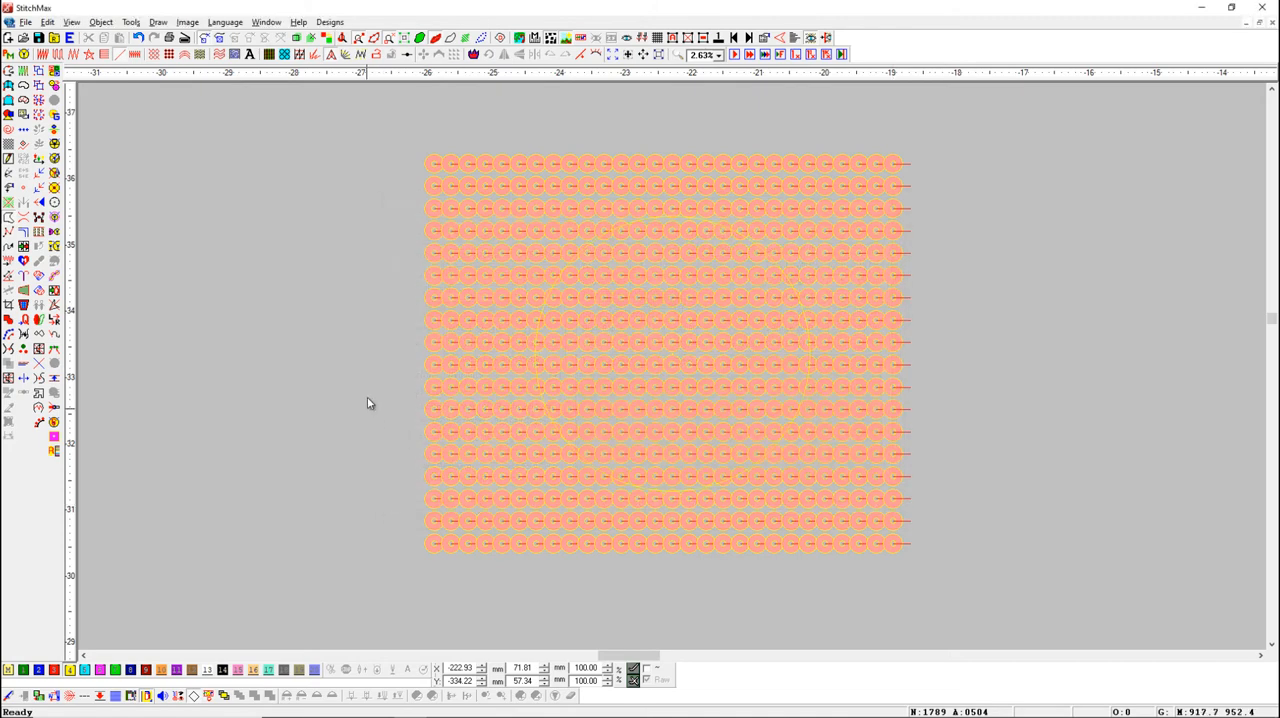
Toggle the sequins inside the yellow circle twice, to the blue 2 Size 4.0 and the red-orange 3 Size 5.0 type
click(566, 270)
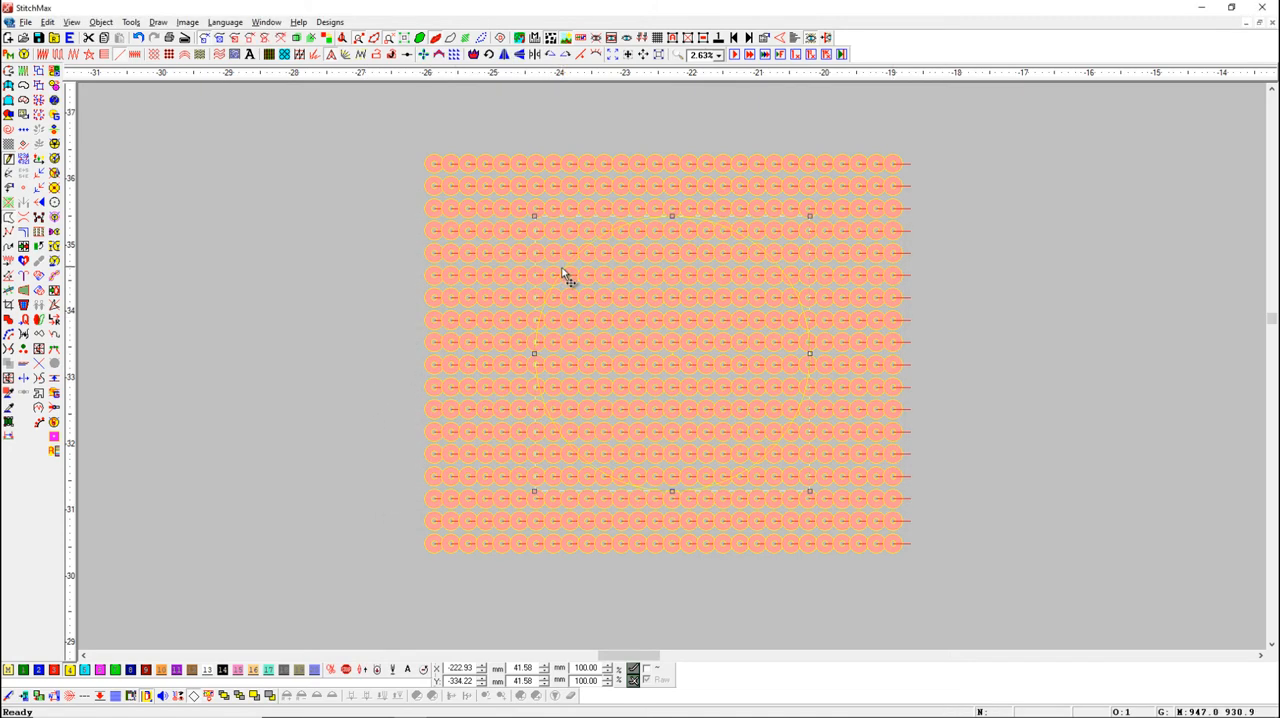
click(55, 85)
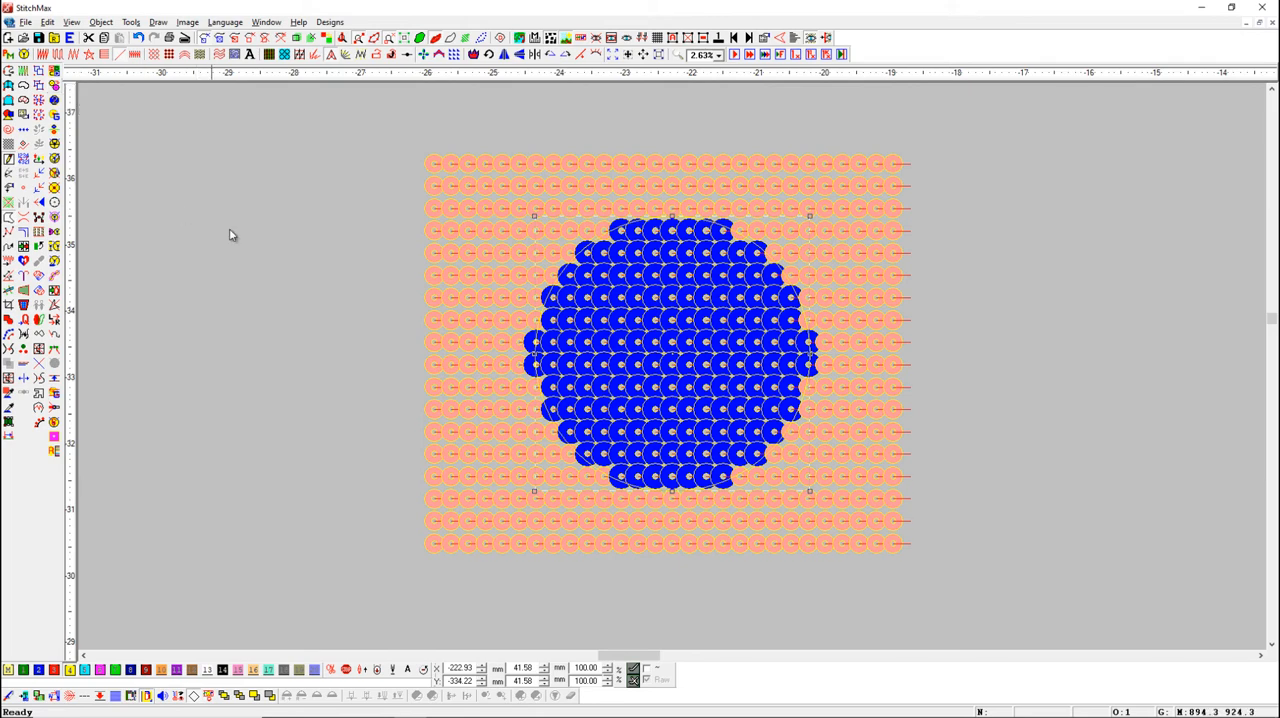
click(291, 277)
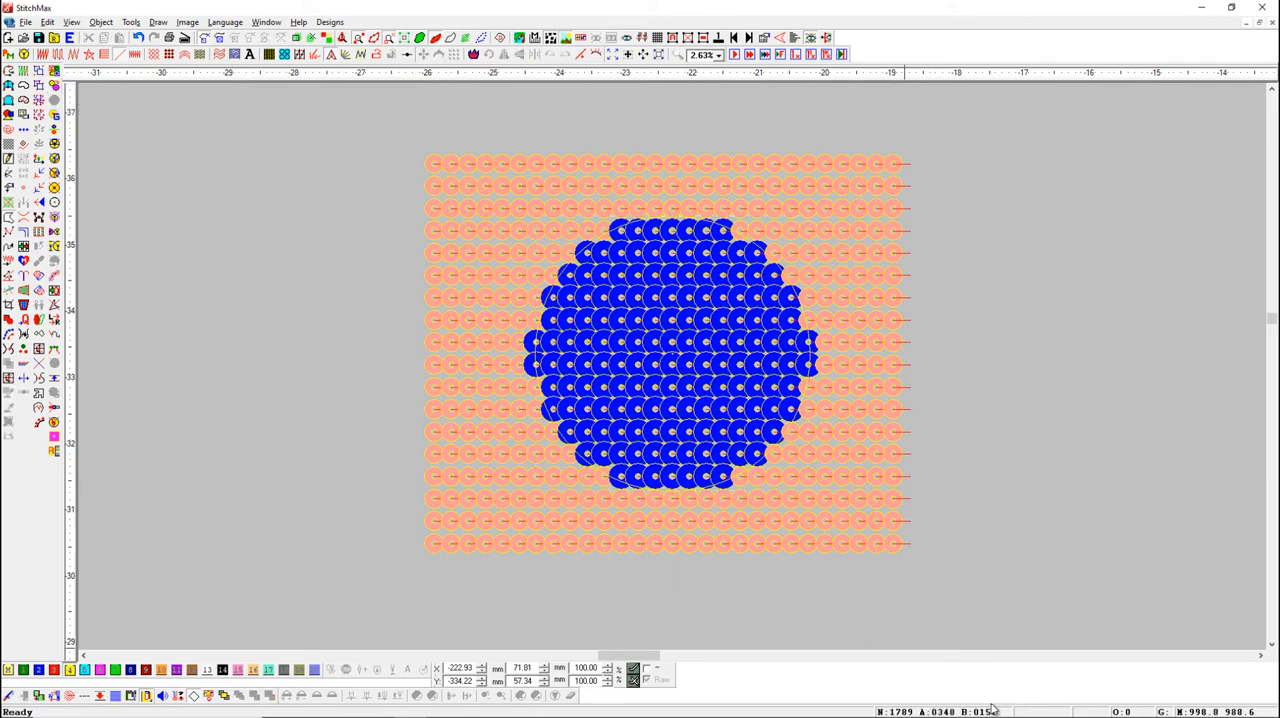
click(574, 271)
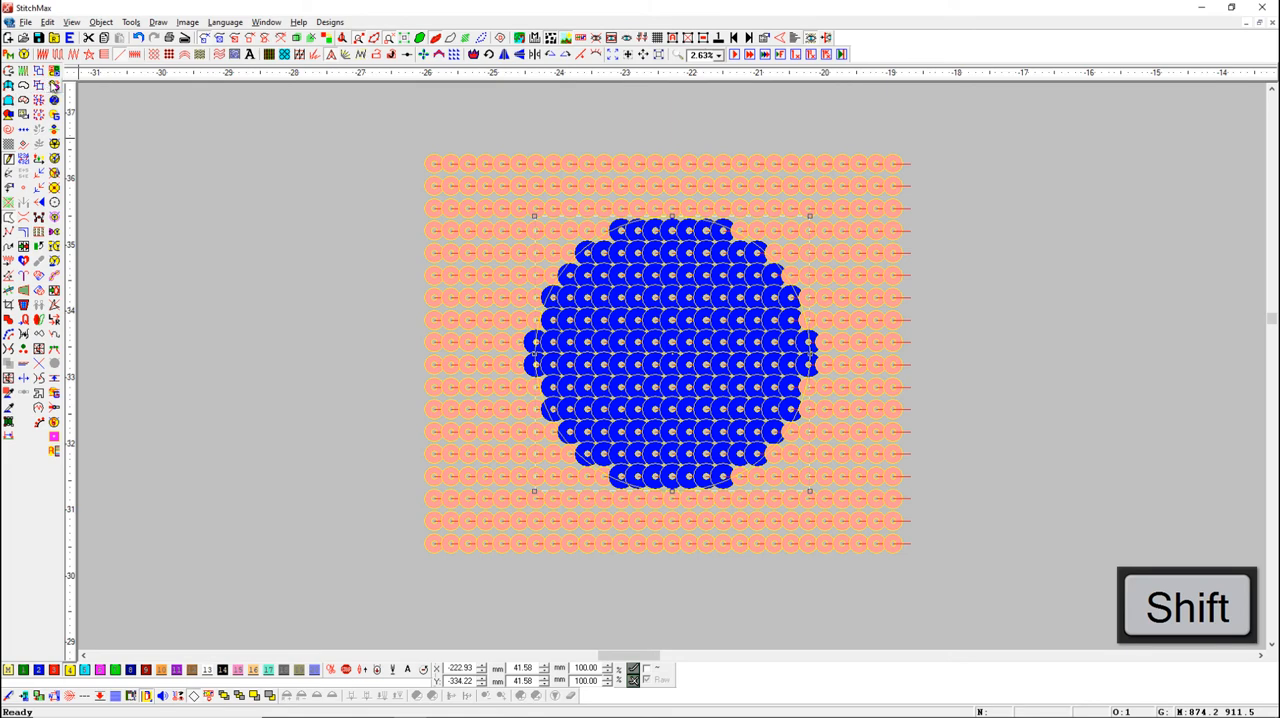
click(54, 86)
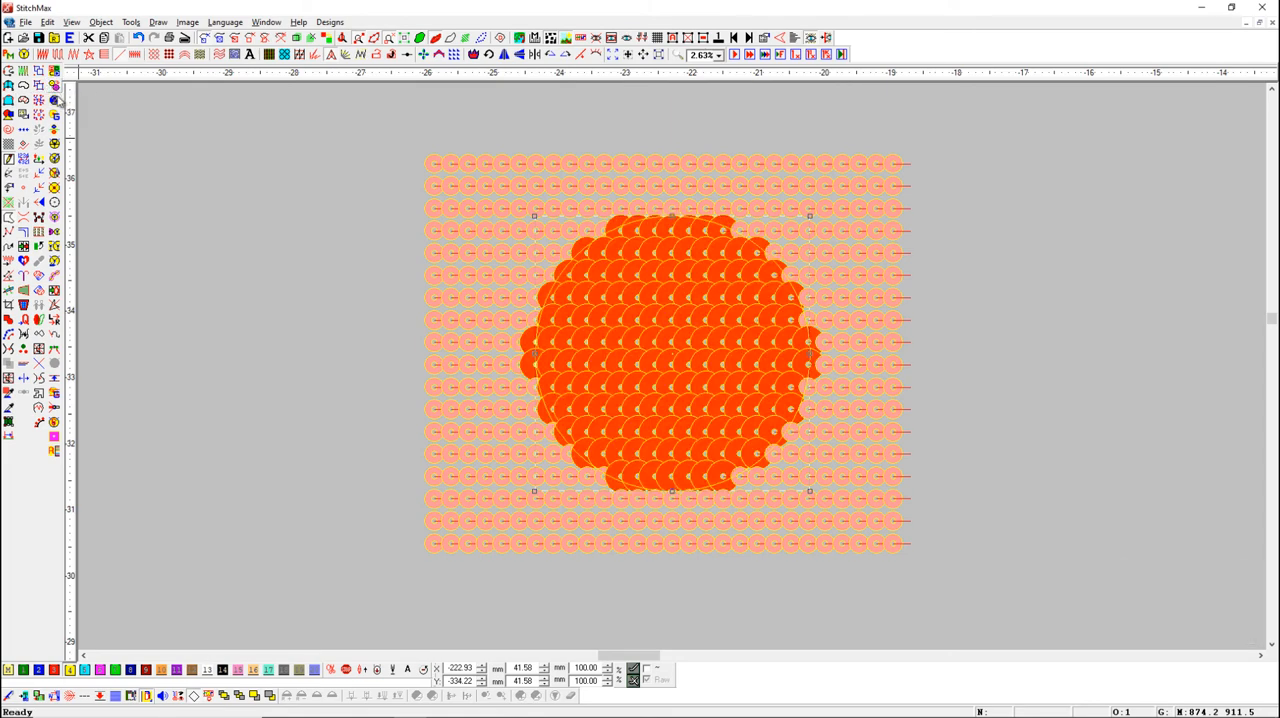
click(250, 288)
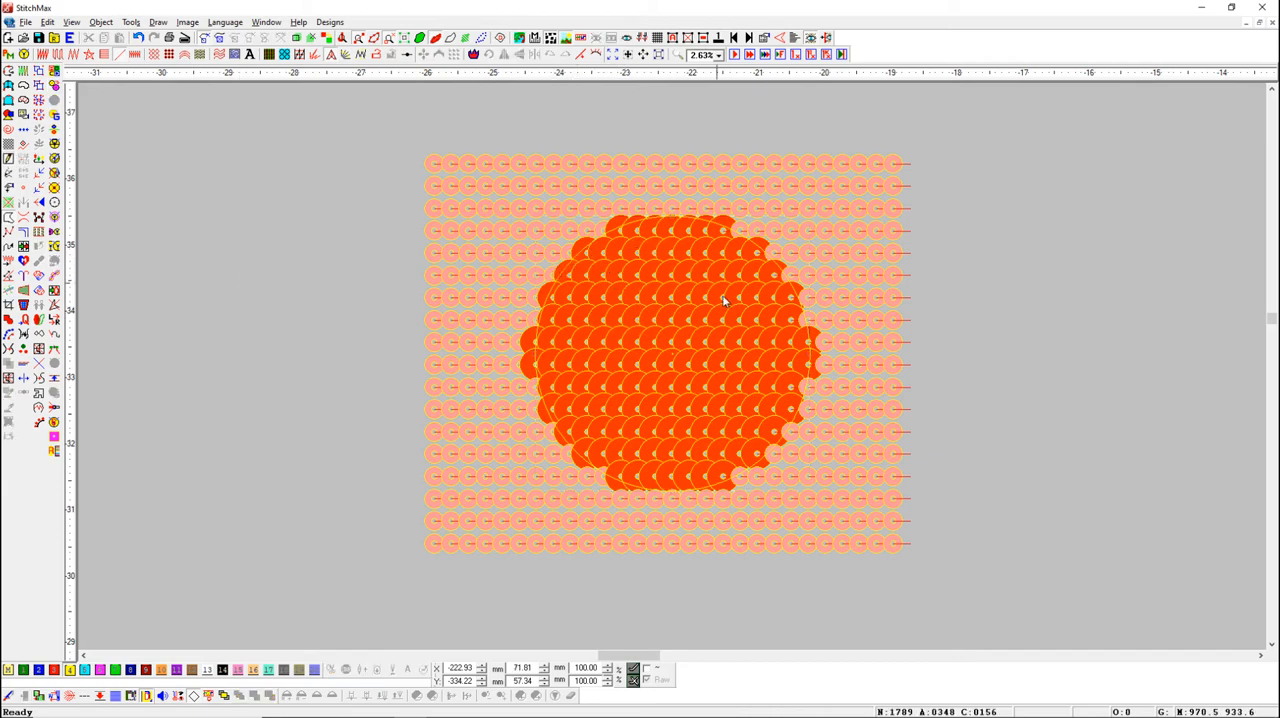
Toggle the sequins inside the circle twice more, to the purple 4 Size 7.0 and the green 5 Size 3.0 type
shift+click(575, 262)
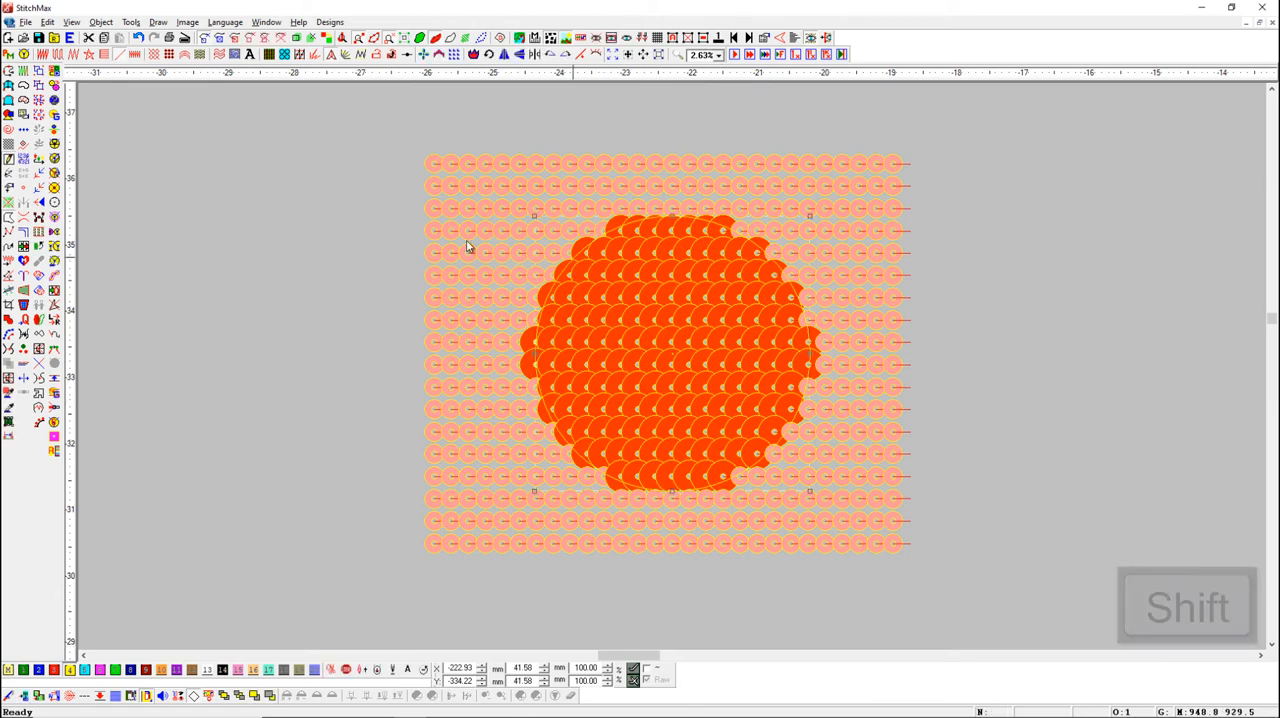
click(55, 87)
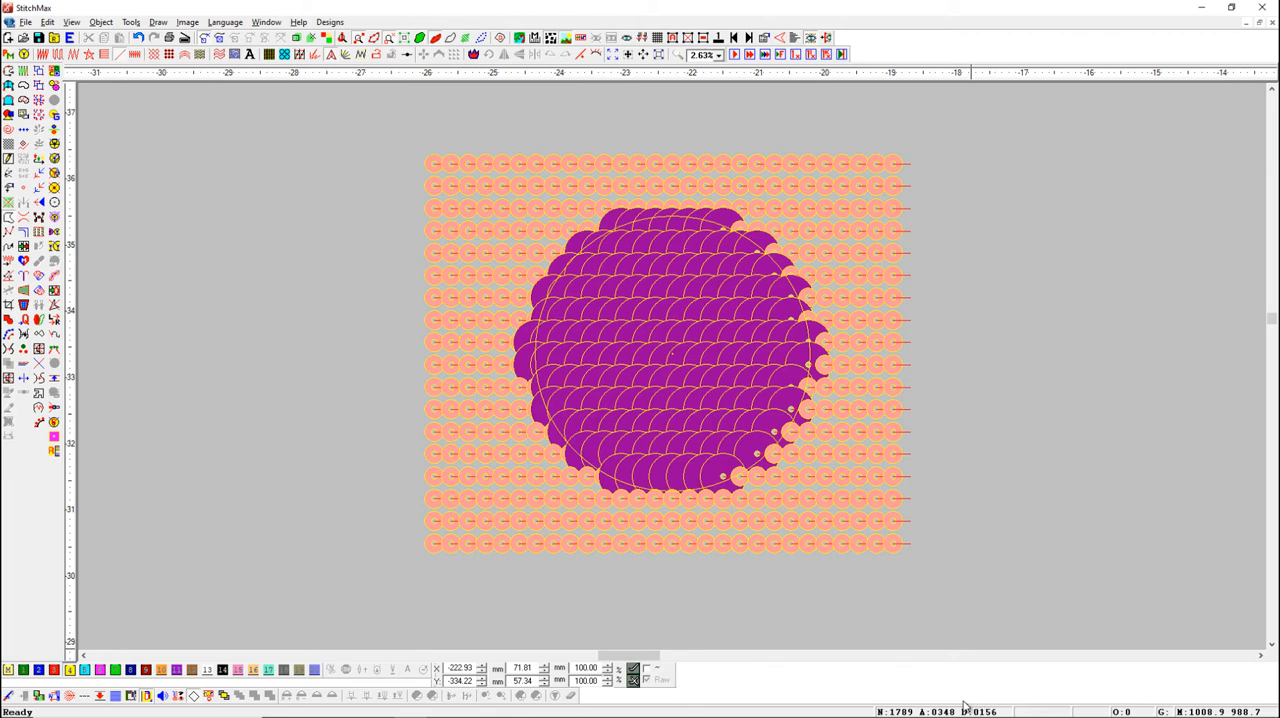
shift+click(571, 265)
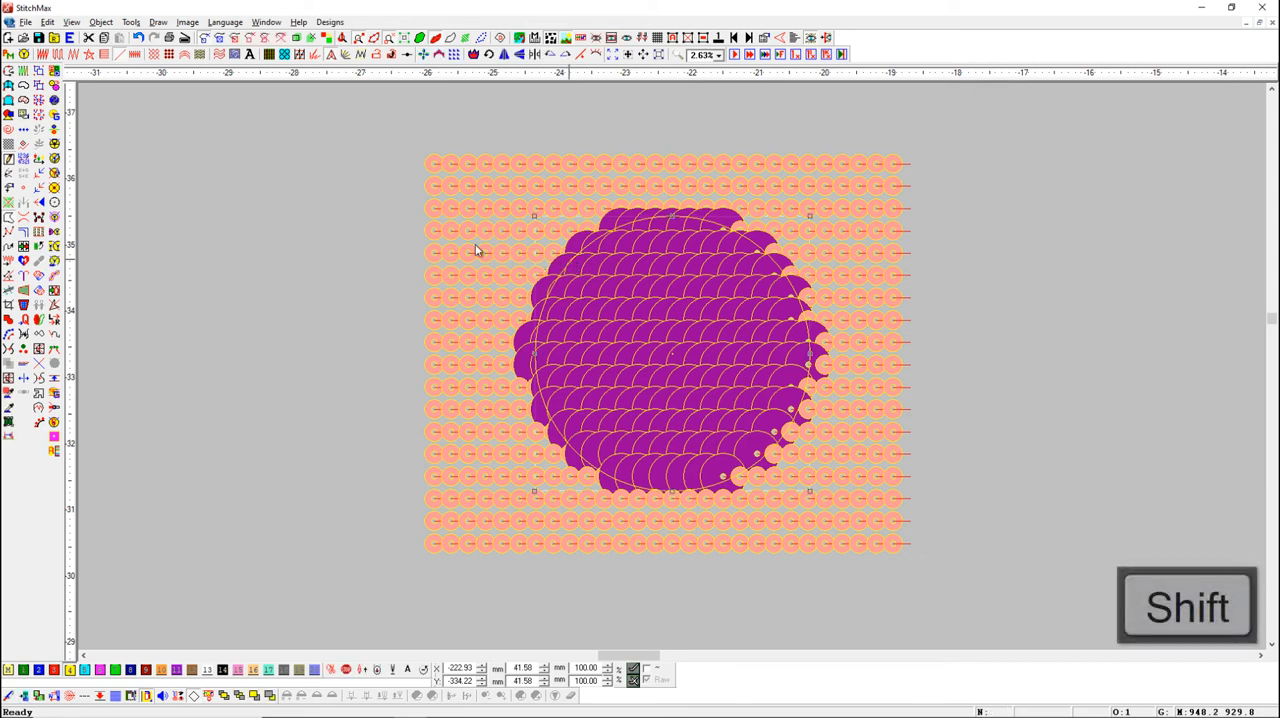
click(54, 86)
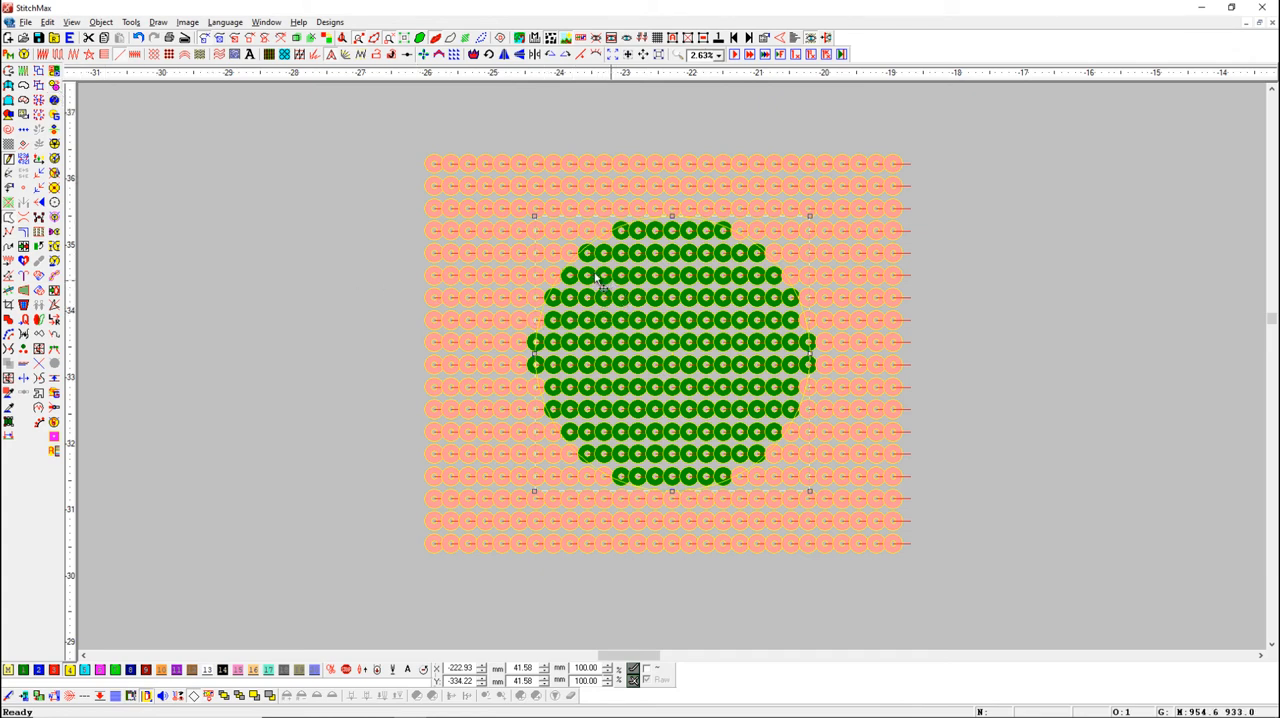
click(1037, 386)
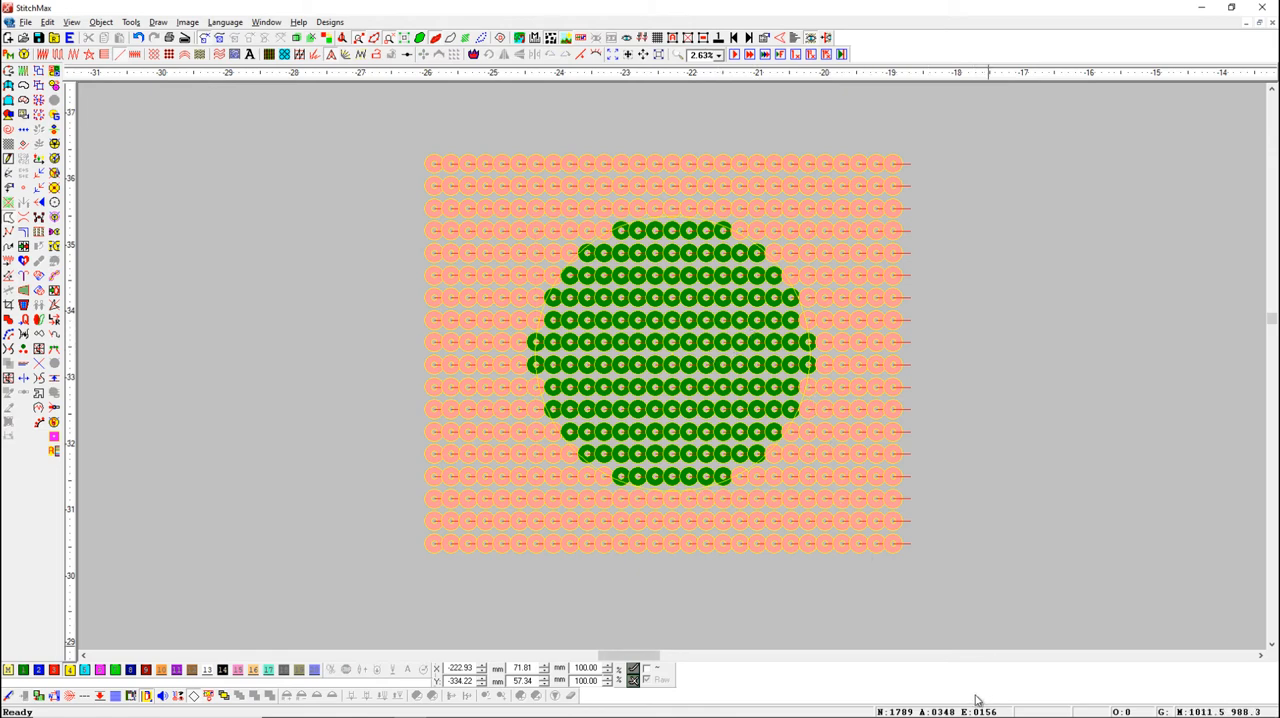
Cycle the circle's sequins through the orange 6 Size 4.0 and the violet 7 Size 5.0 type
click(600, 251)
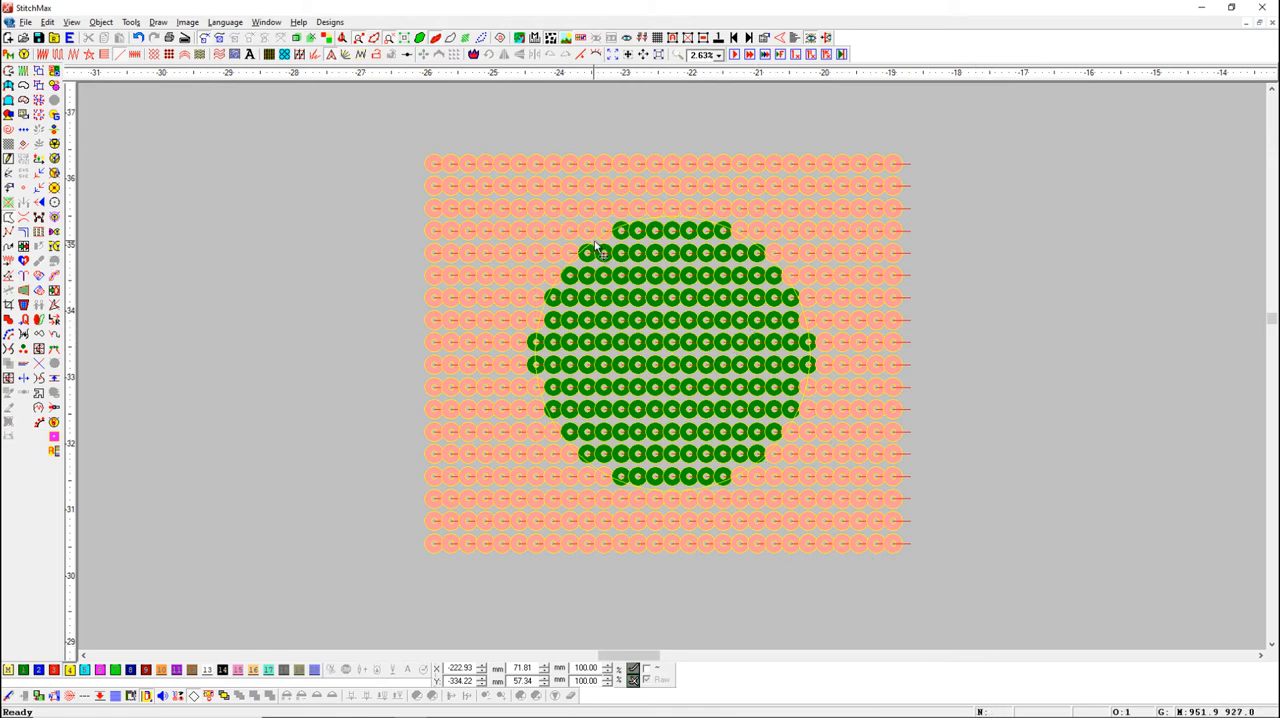
shift+click(55, 87)
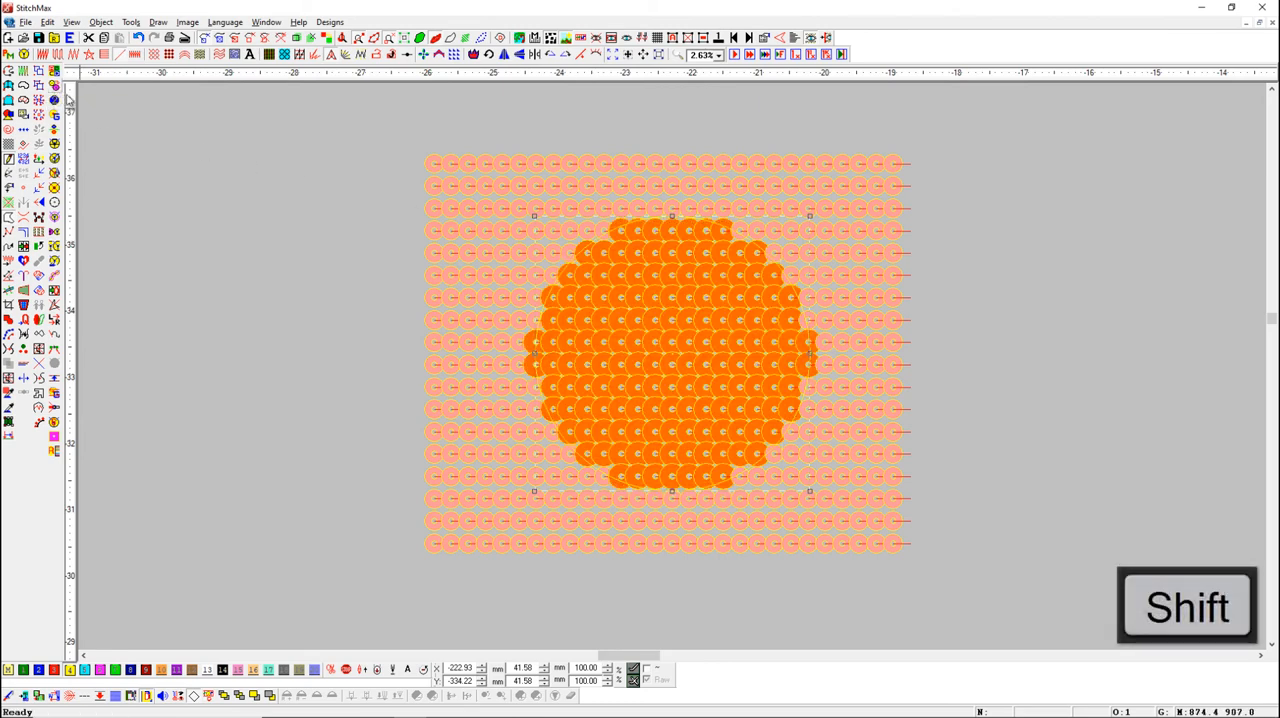
click(355, 294)
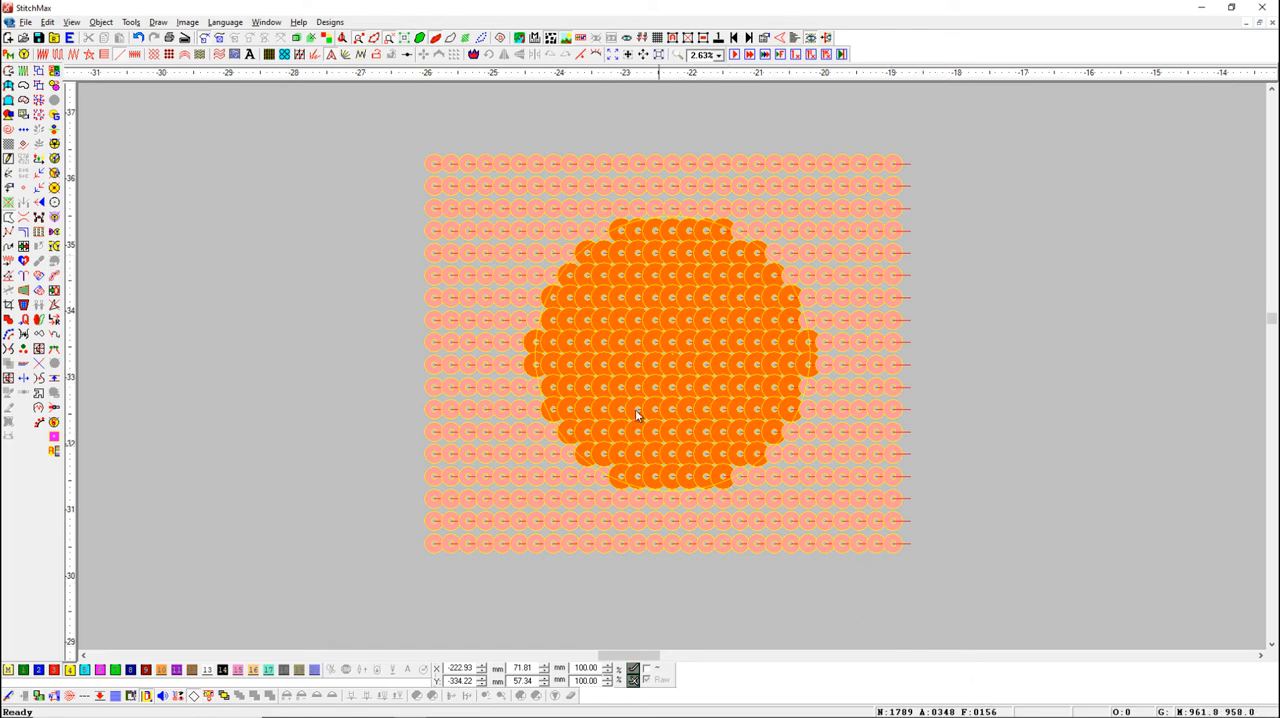
click(568, 270)
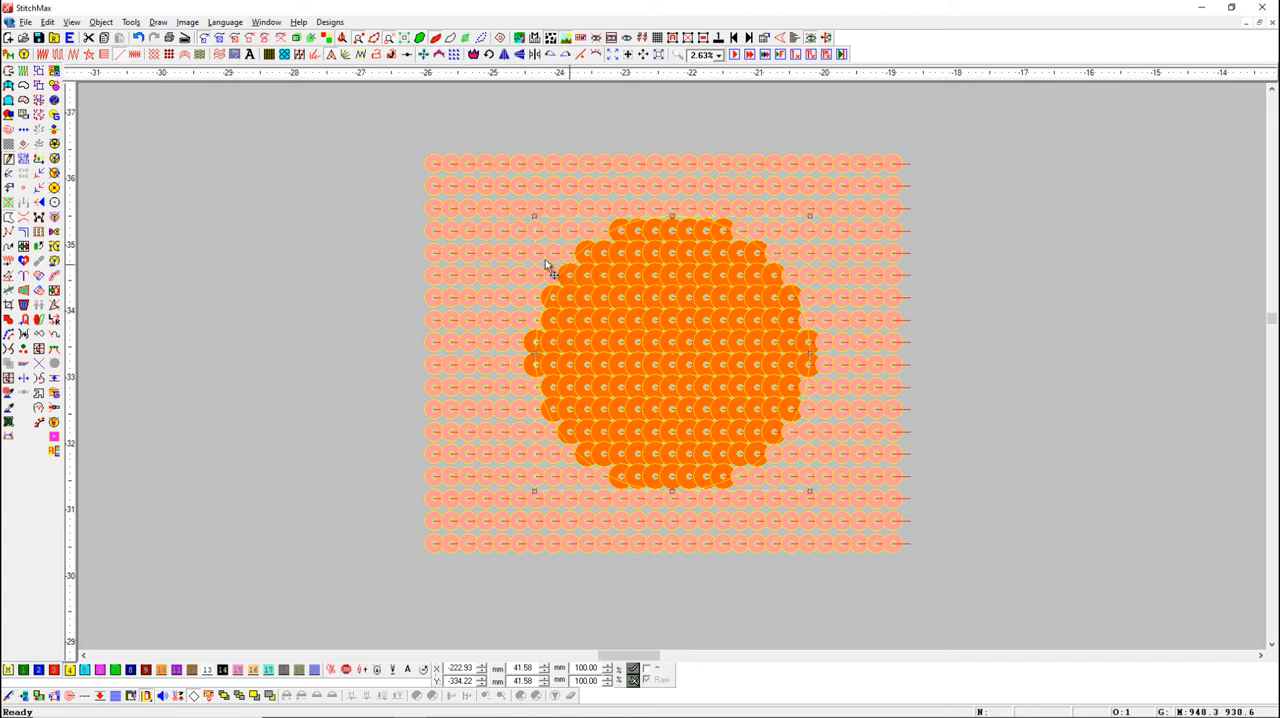
shift+click(55, 86)
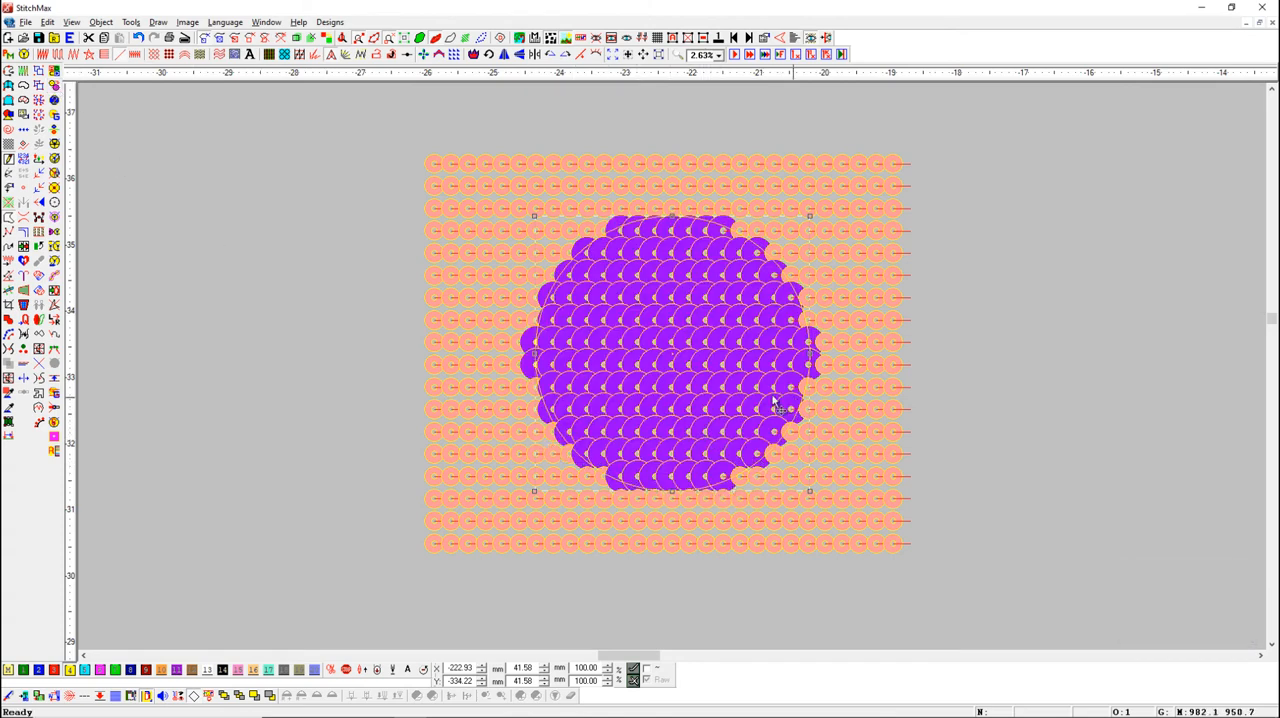
click(957, 426)
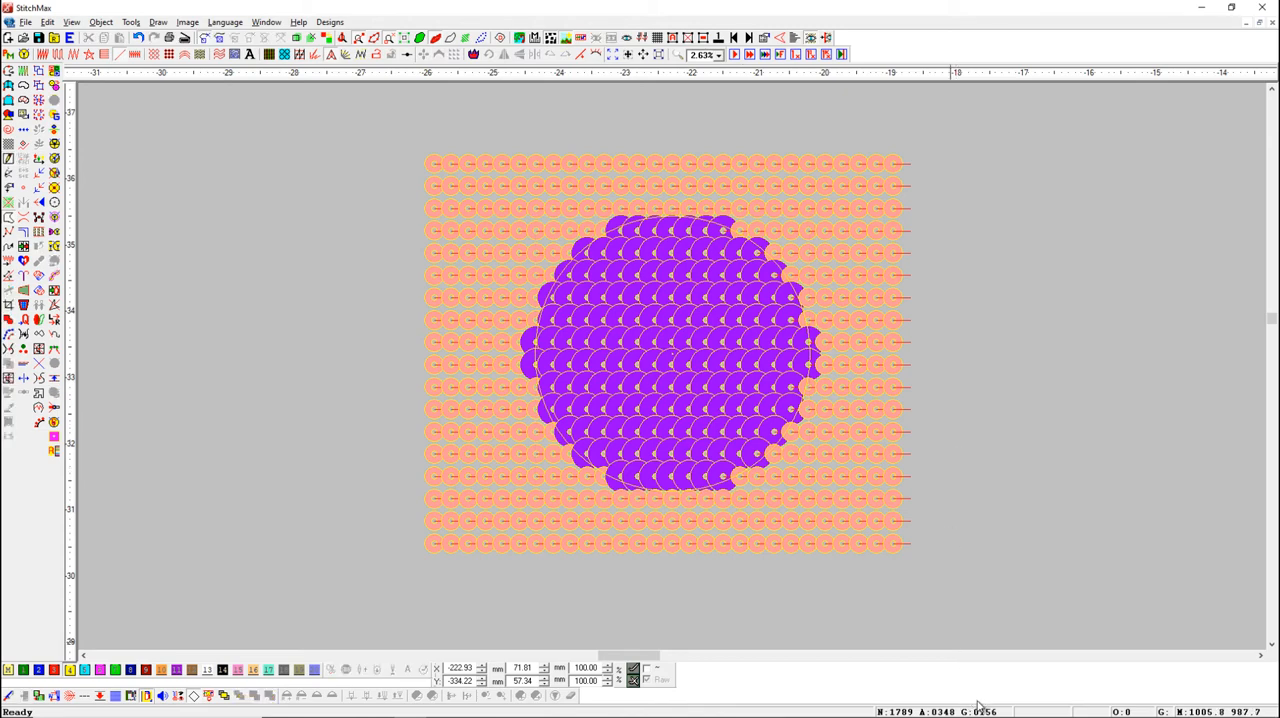
Cycle the circle's sequins to the brown 8 Size 7.0 type and back to the salmon 1 Size 3.0 type
shift+click(563, 287)
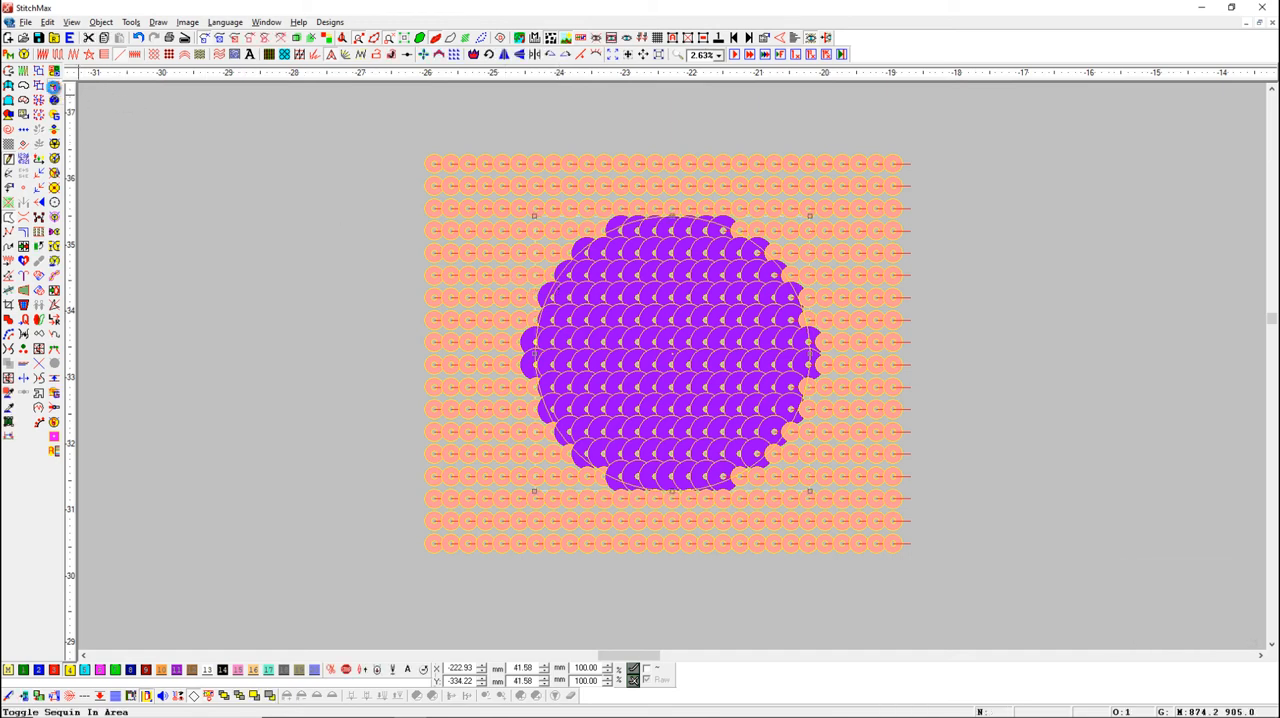
click(56, 87)
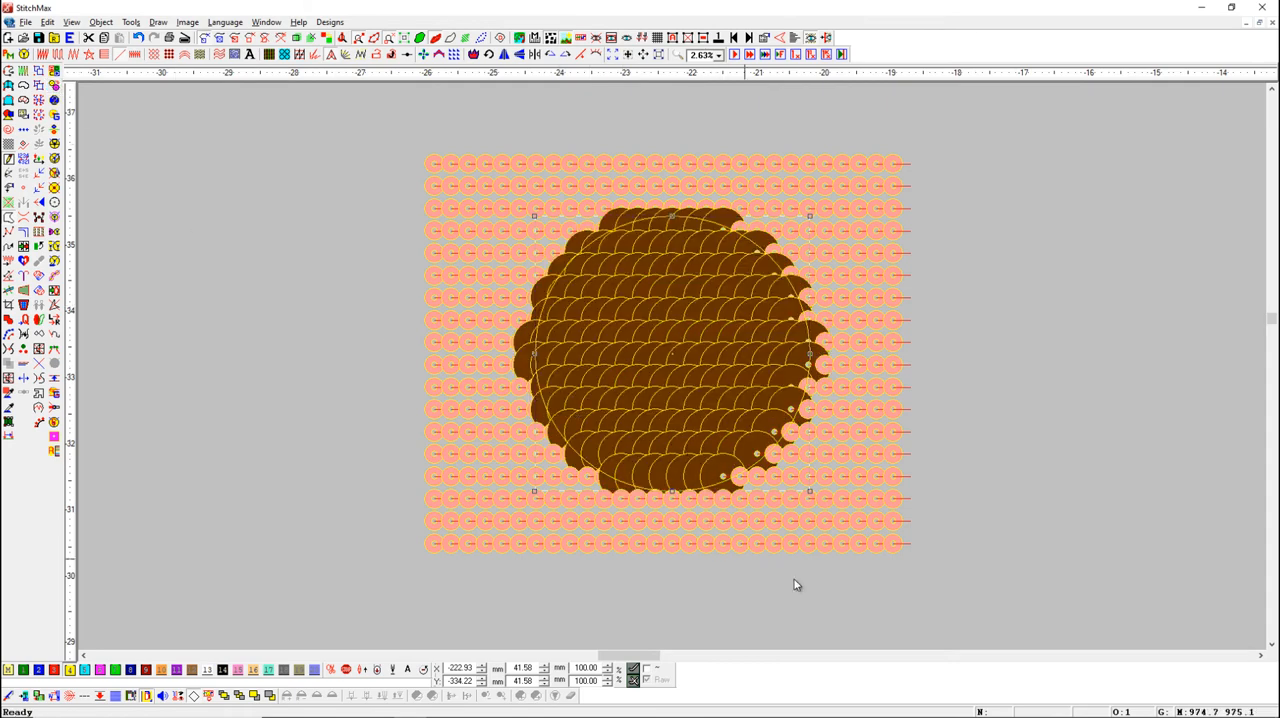
click(979, 606)
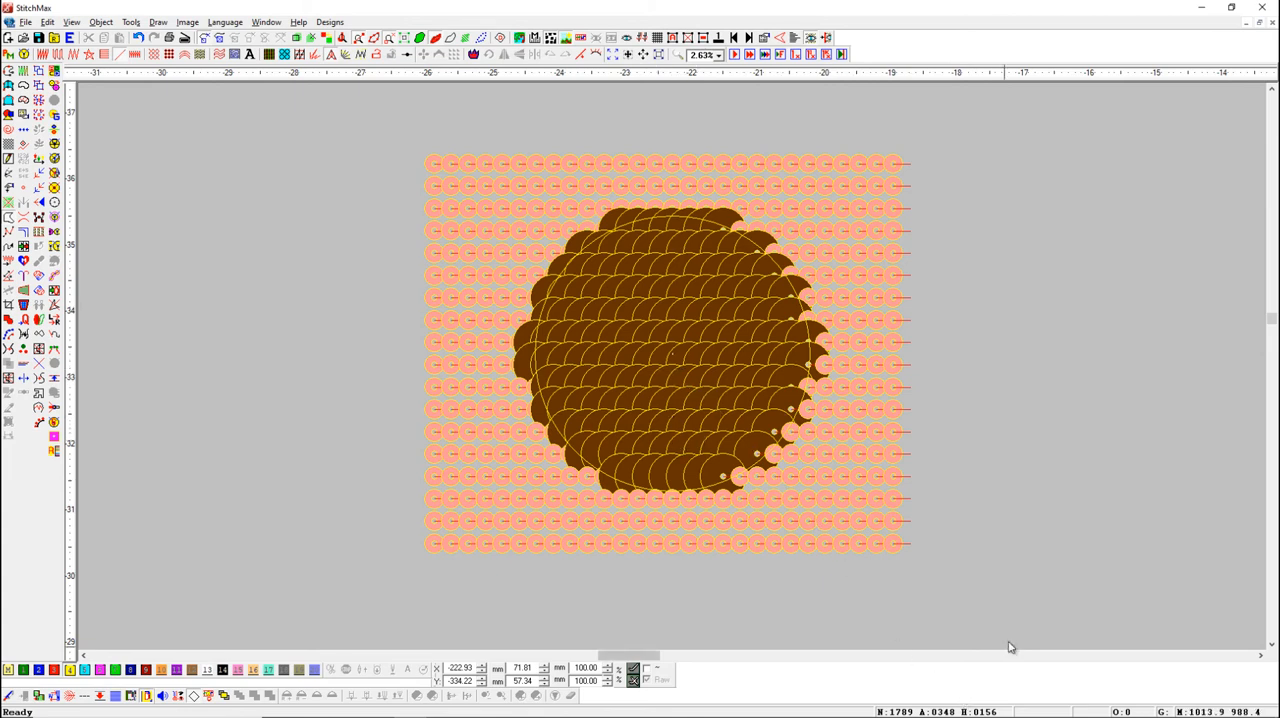
key(shift)
shift+click(563, 278)
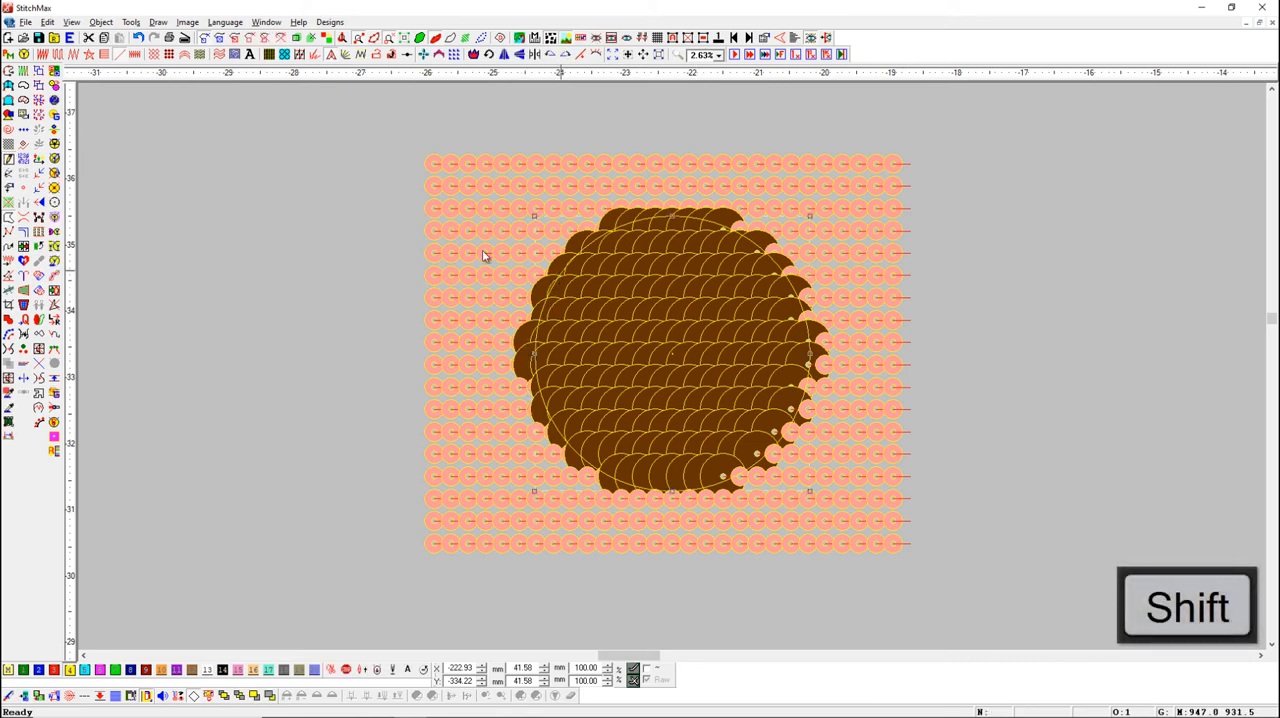
click(54, 85)
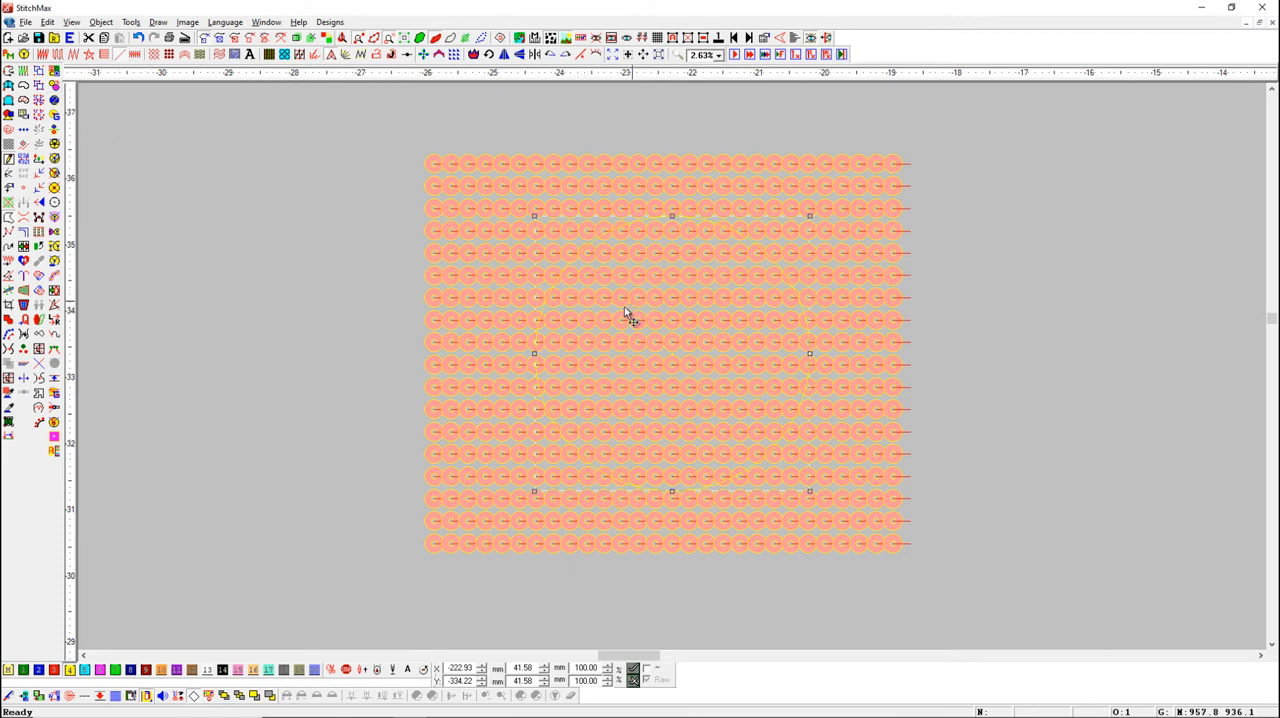
click(351, 337)
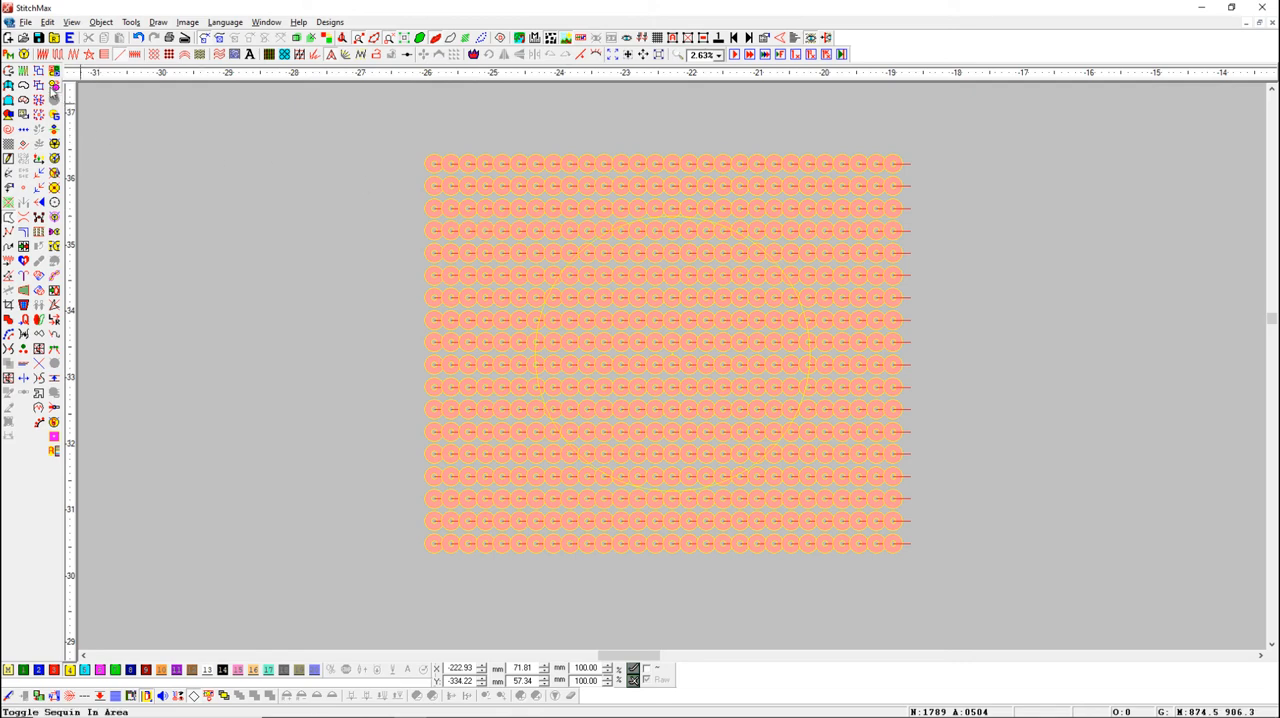
Toggle the sequins in the pattern's upper-left corner to the blue type by drawing a six-point curved boundary around them
click(54, 86)
click(370, 221)
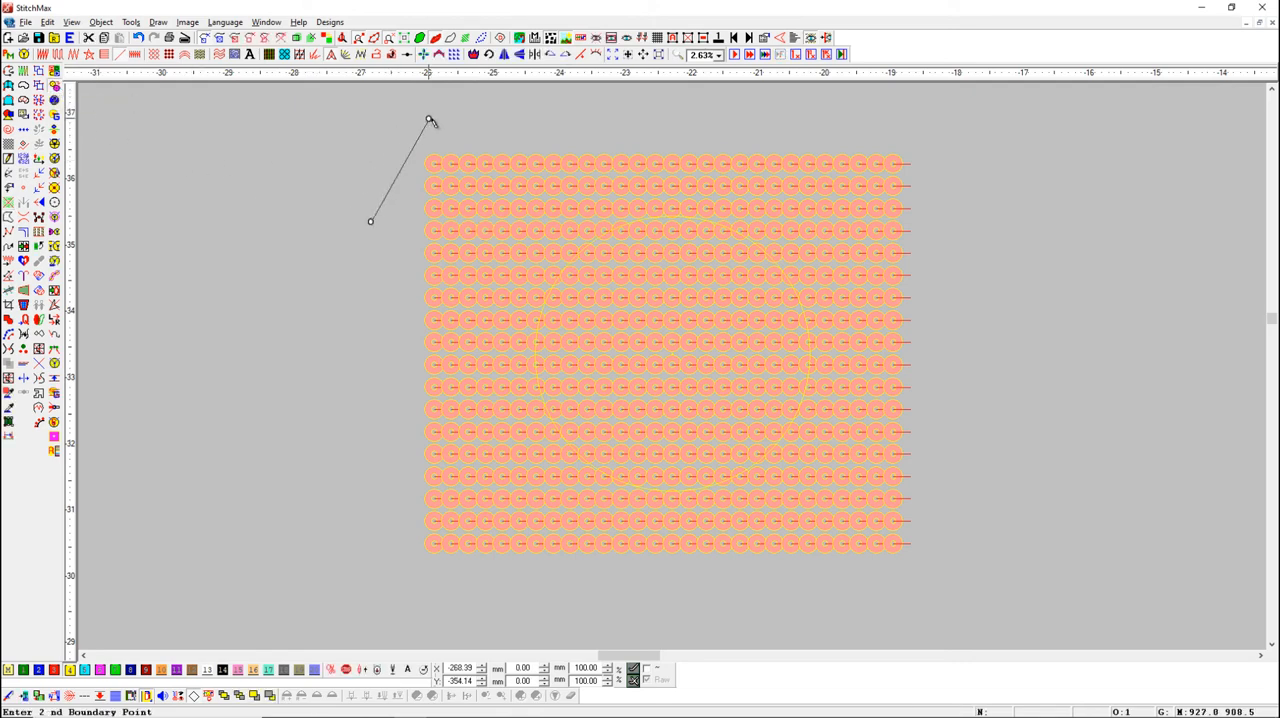
click(431, 117)
click(540, 138)
click(549, 211)
click(501, 268)
click(422, 274)
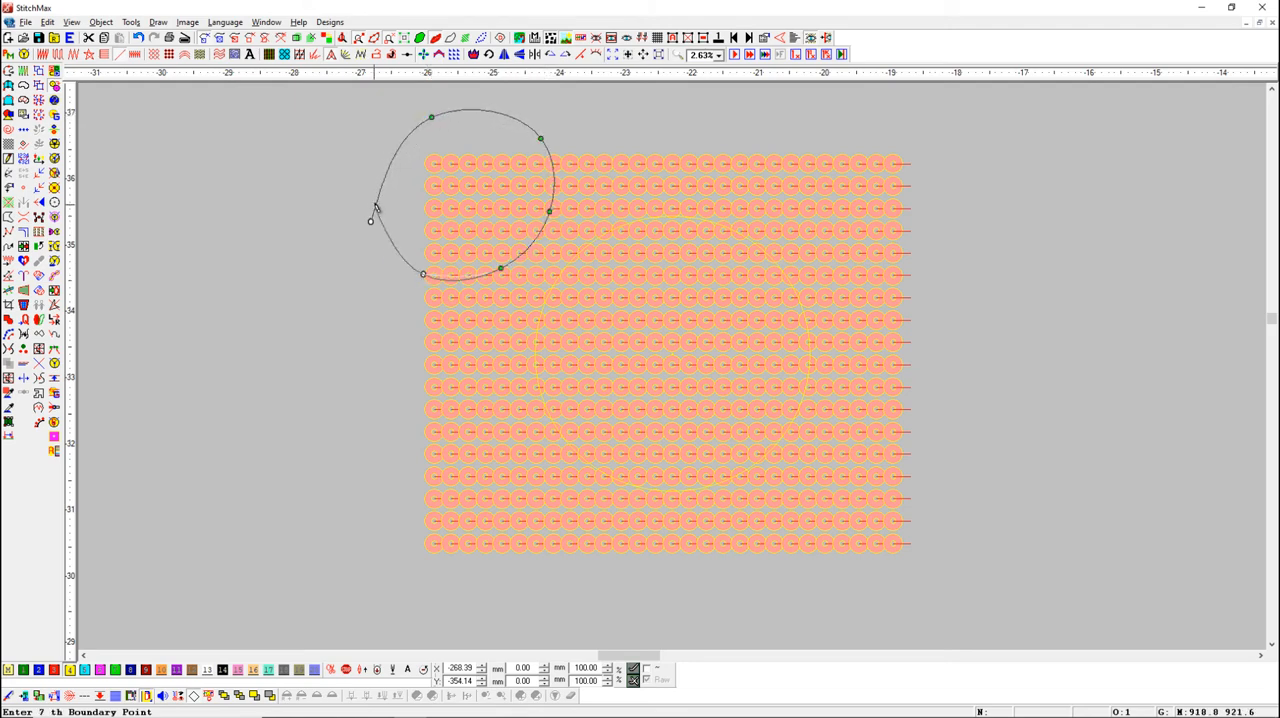
right_click(371, 204)
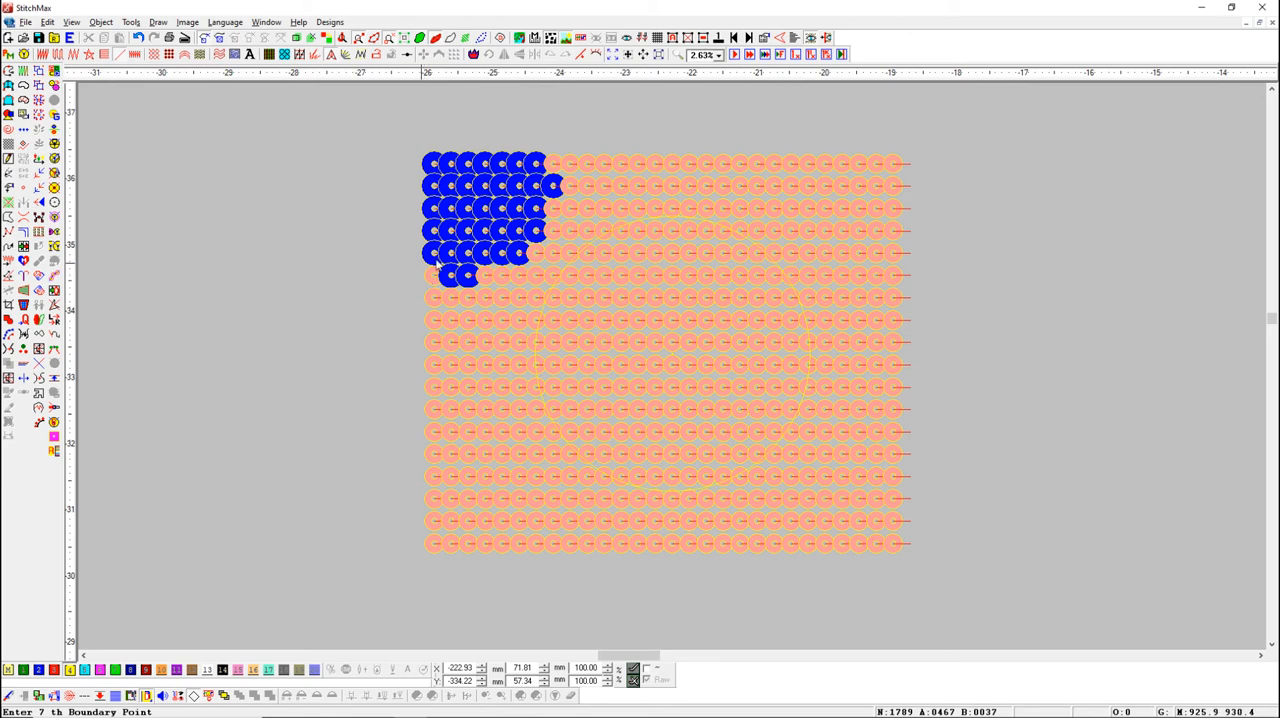
Toggle the sequins in the pattern's lower-left corner to the blue type by drawing a four-point straight-edged boundary around them
click(55, 86)
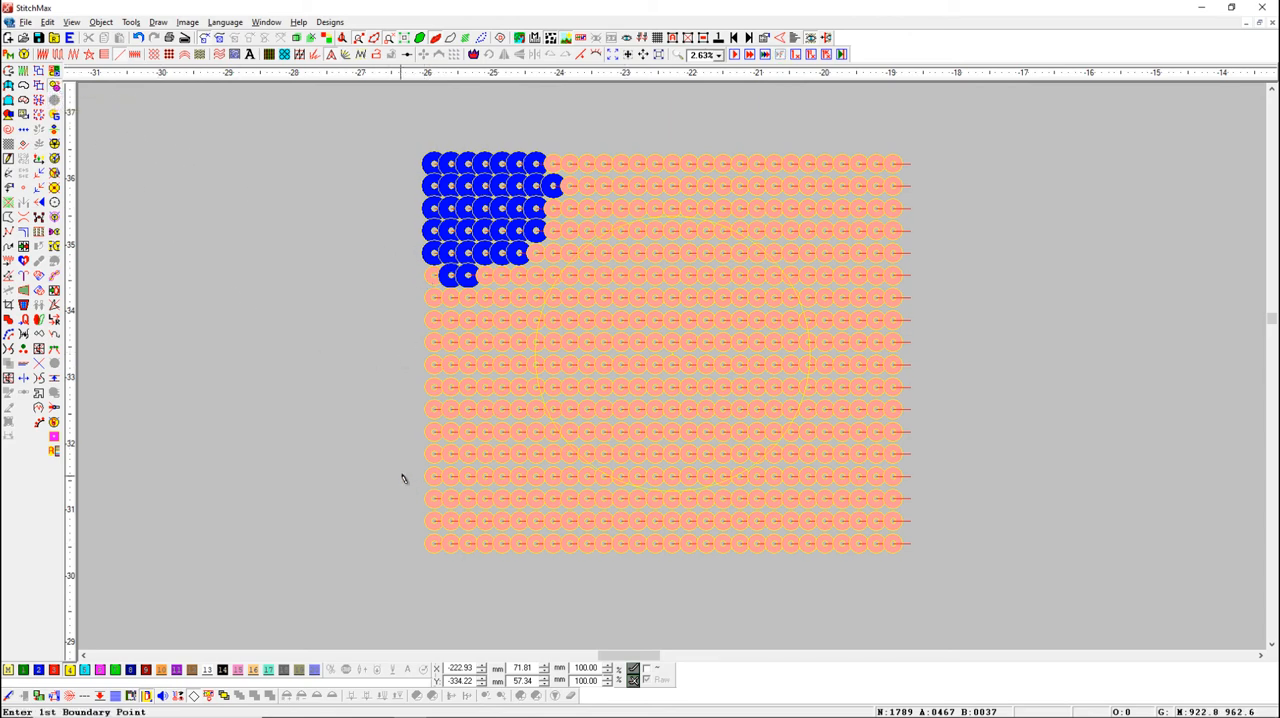
click(396, 549)
click(398, 467)
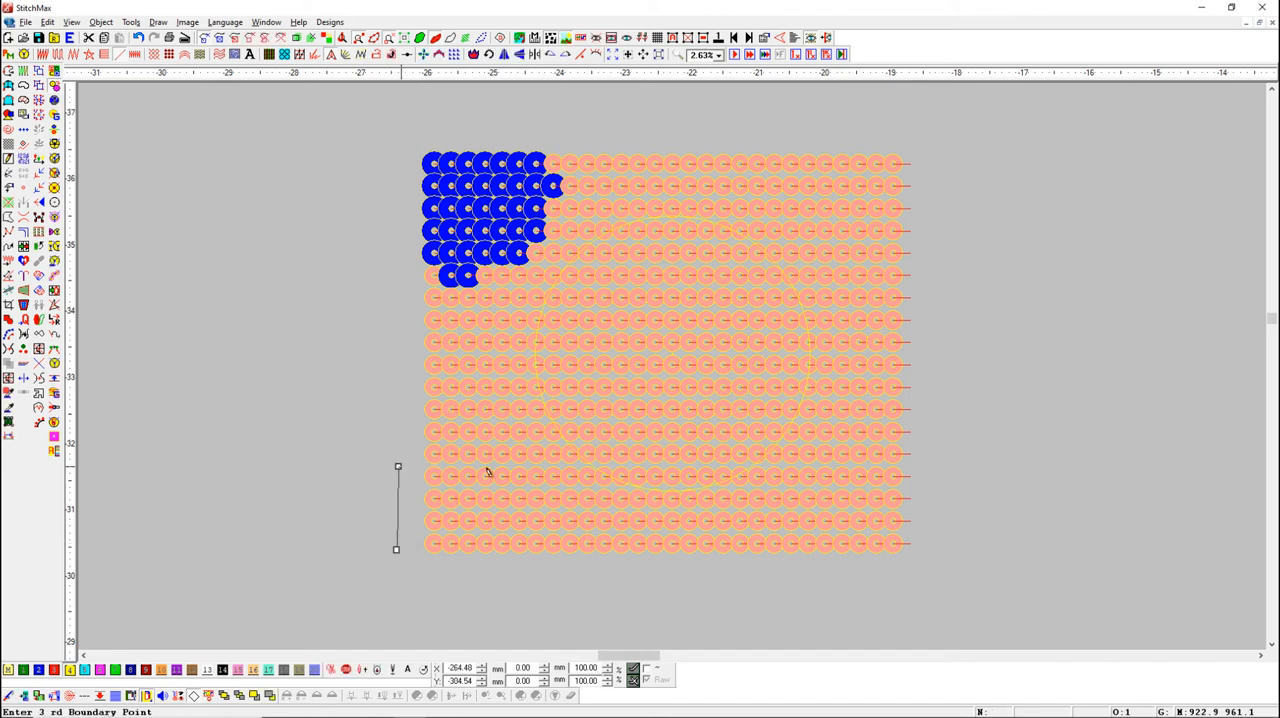
click(532, 465)
click(527, 566)
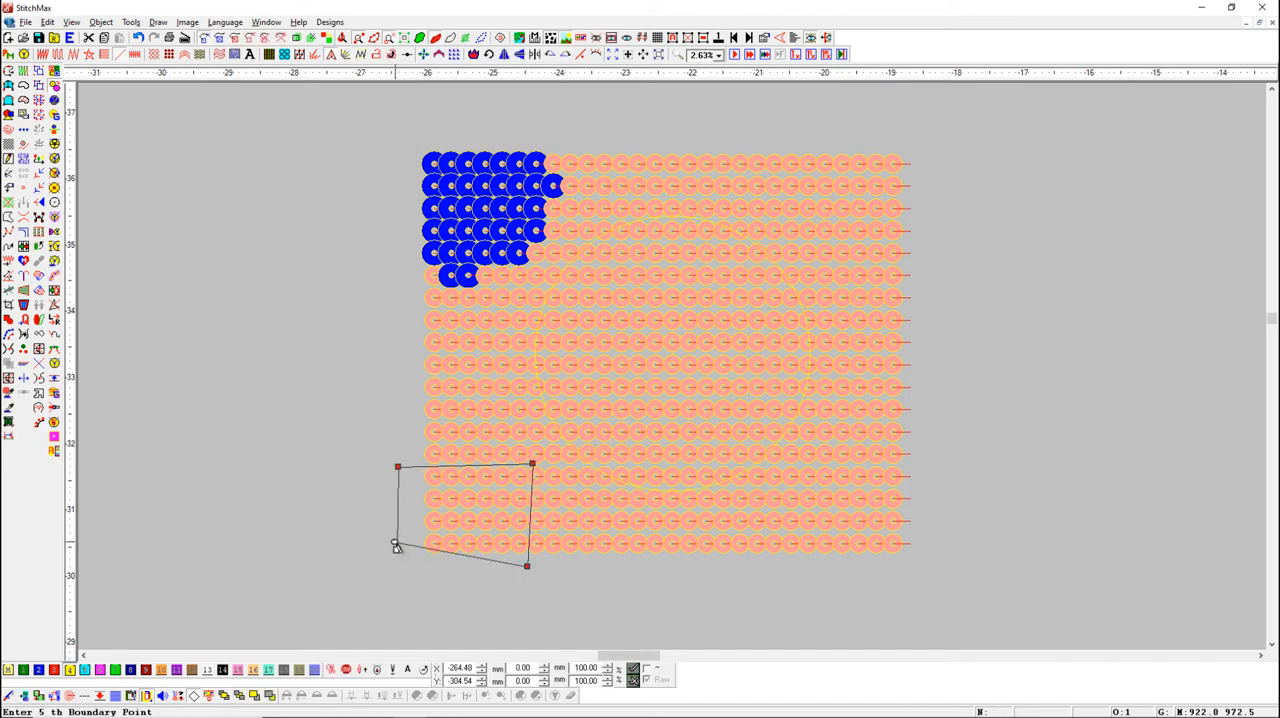
click(396, 548)
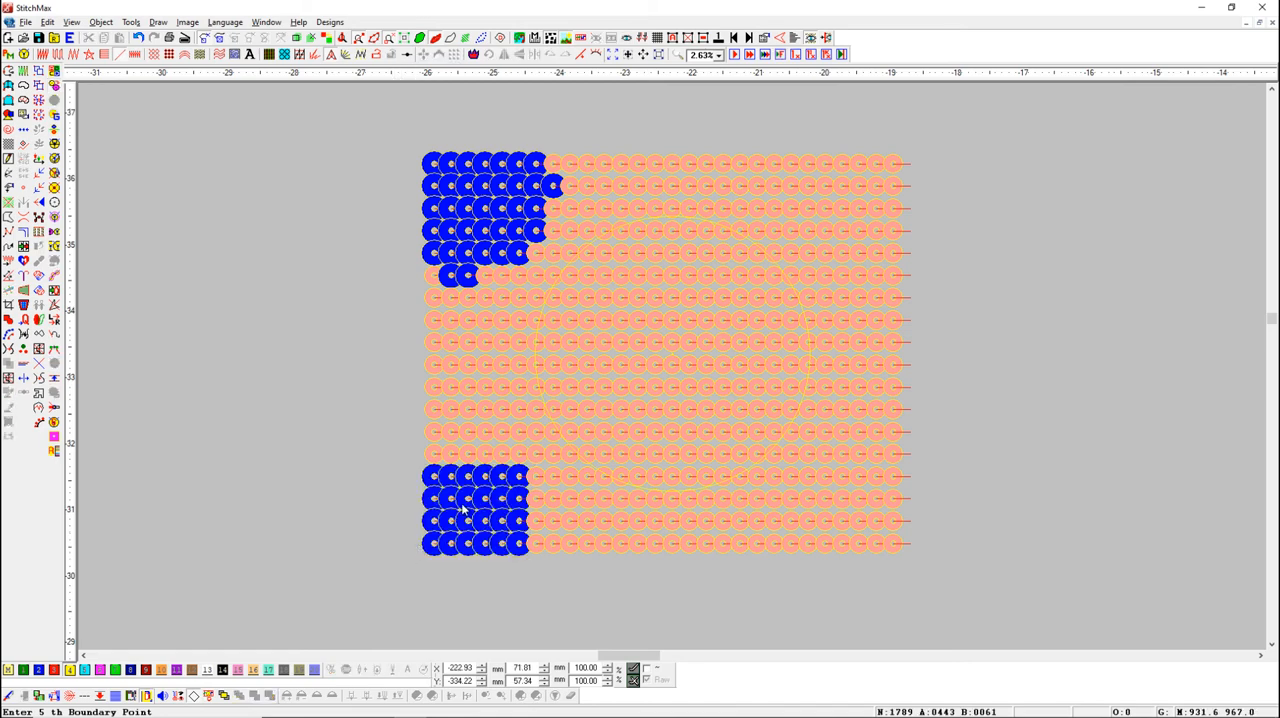